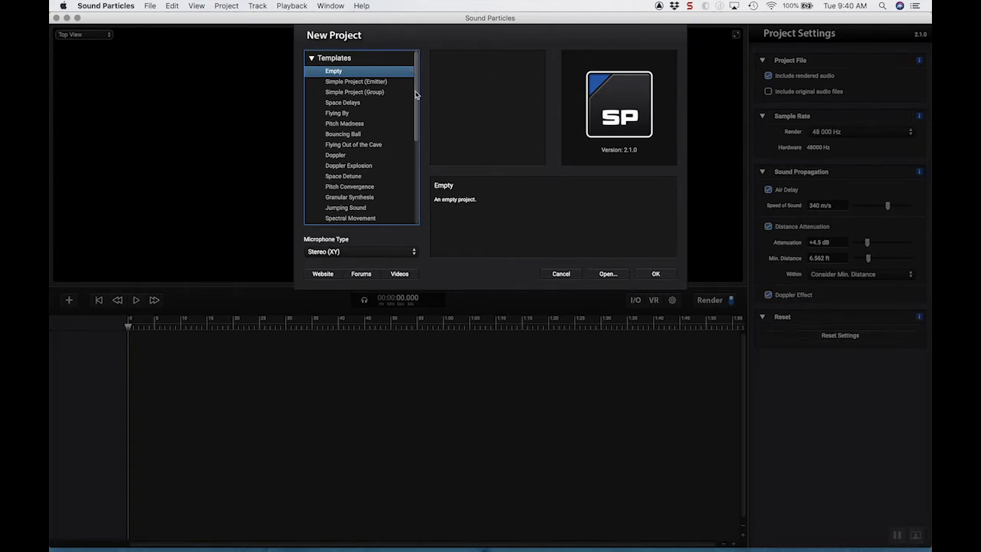
# Select the Doppler template to show its preview and description
pyautogui.scroll(-1, 417, 98)
pyautogui.moveTo(417, 99); pyautogui.dragTo(421, 69)
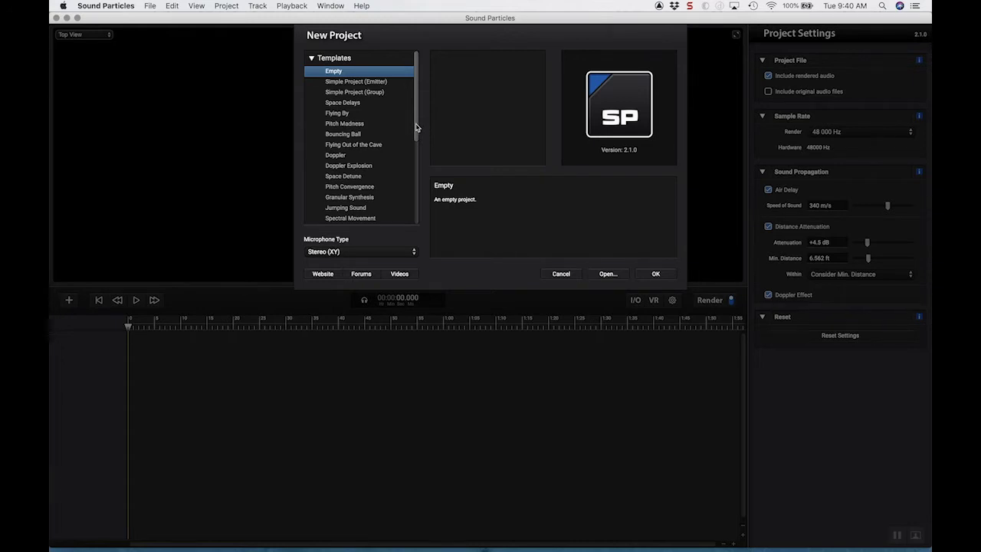
pyautogui.moveTo(417, 127)
pyautogui.mouseDown()
pyautogui.moveTo(416, 135)
pyautogui.moveTo(417, 119)
pyautogui.mouseUp()
pyautogui.click(351, 156)
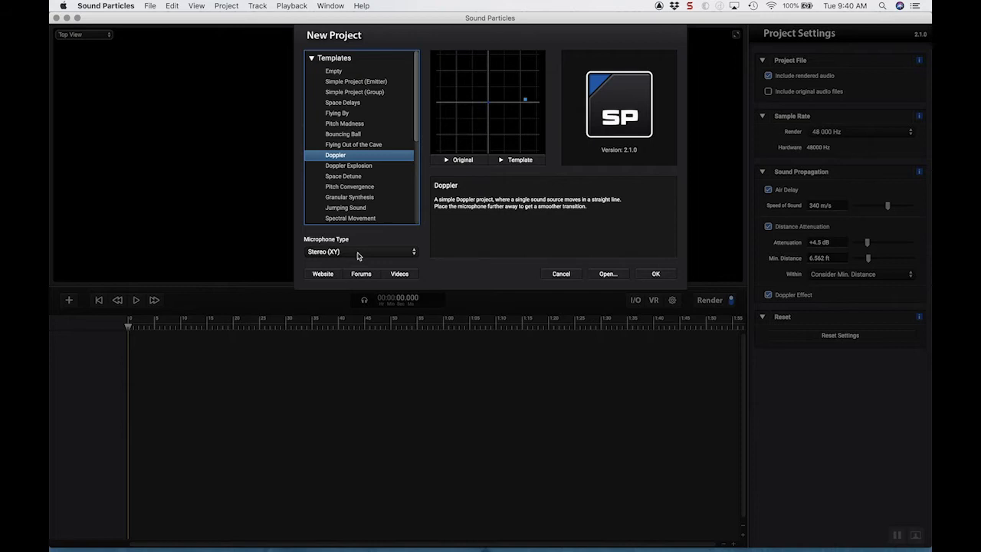
# Check the microphone type choices, leaving Stereo (XY) unchanged, and scroll down the templates
pyautogui.click(357, 253)
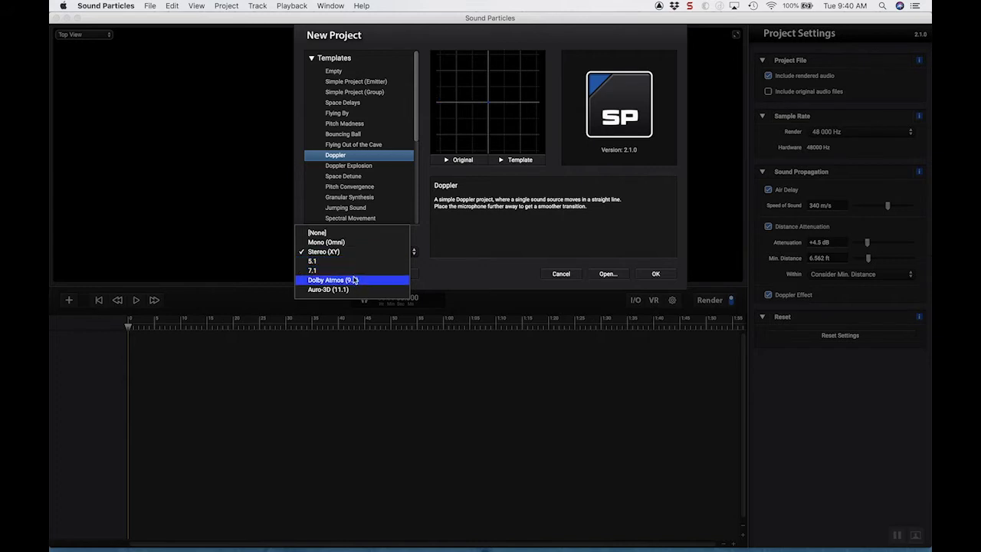
pyautogui.click(461, 241)
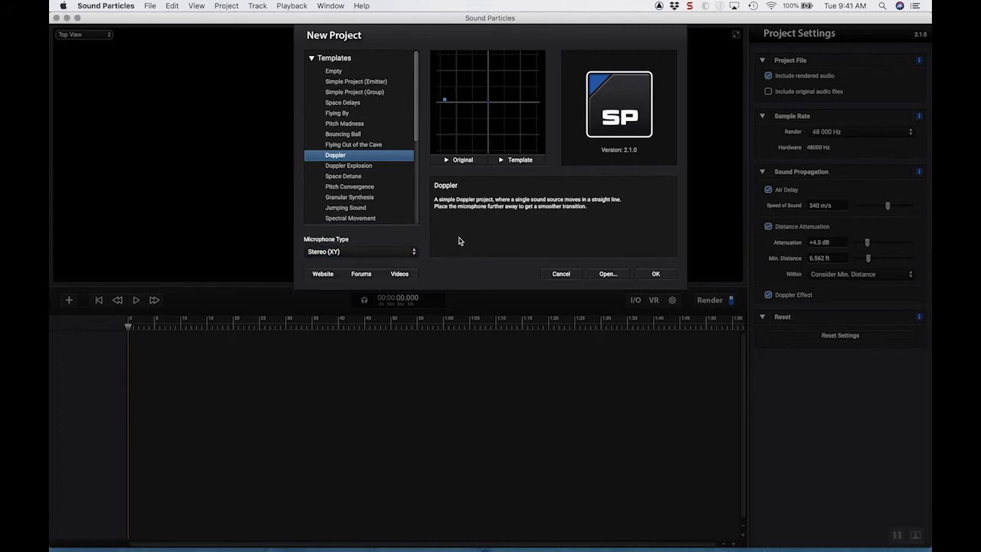
pyautogui.moveTo(418, 128); pyautogui.dragTo(421, 212)
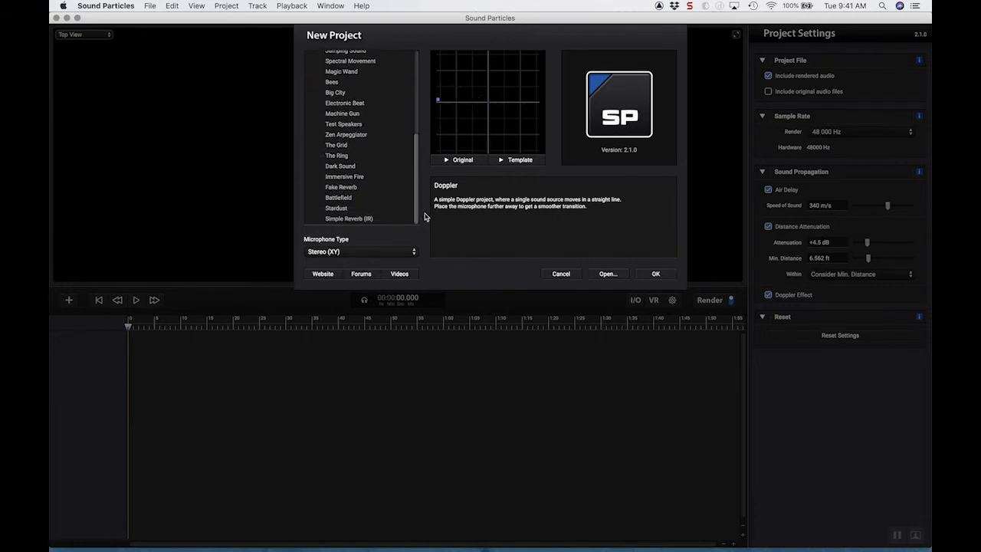
# Select the Big City template and play its Original preview
pyautogui.click(341, 94)
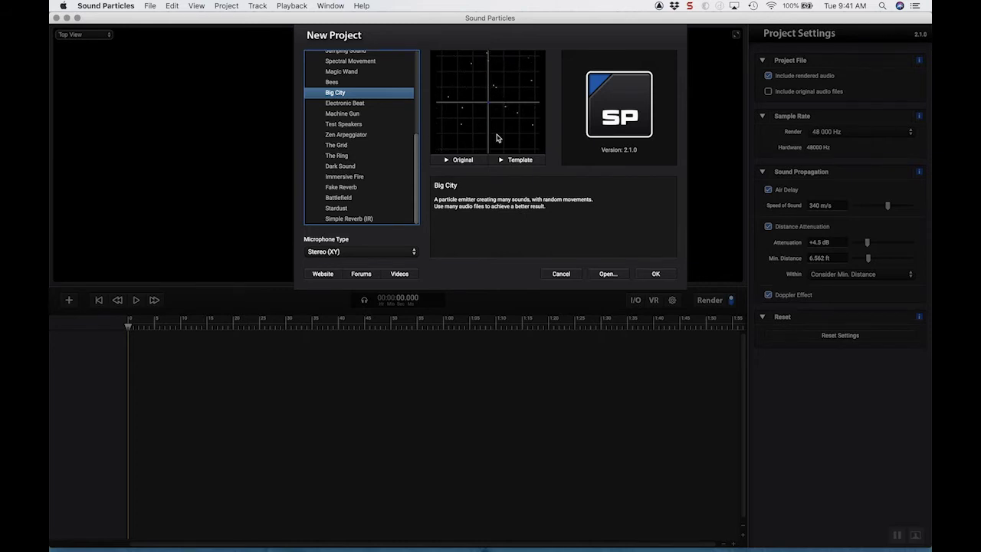
pyautogui.click(459, 161)
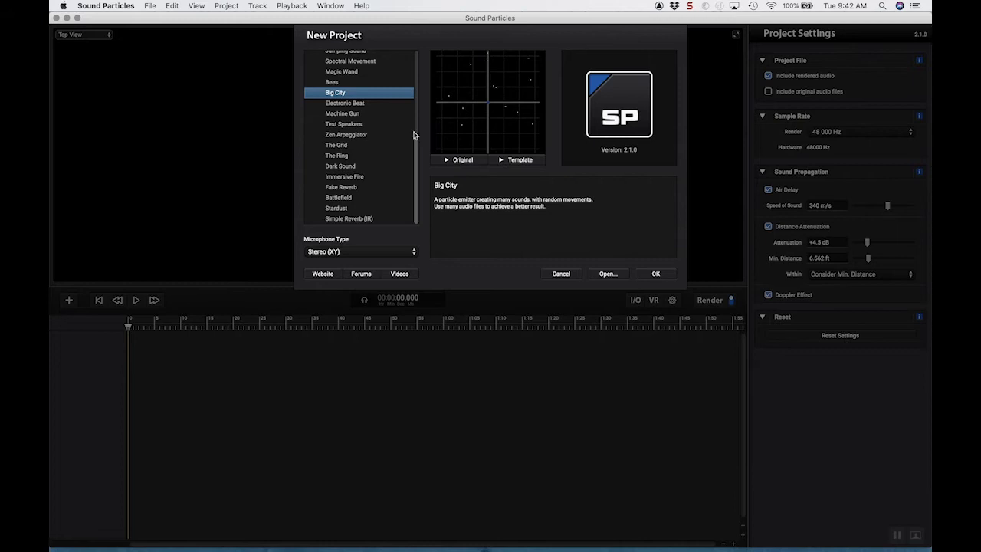
pyautogui.moveTo(416, 145); pyautogui.dragTo(415, 92)
# Select Flying Out of the Cave and play its Original preview while browsing the template list
pyautogui.click(369, 92)
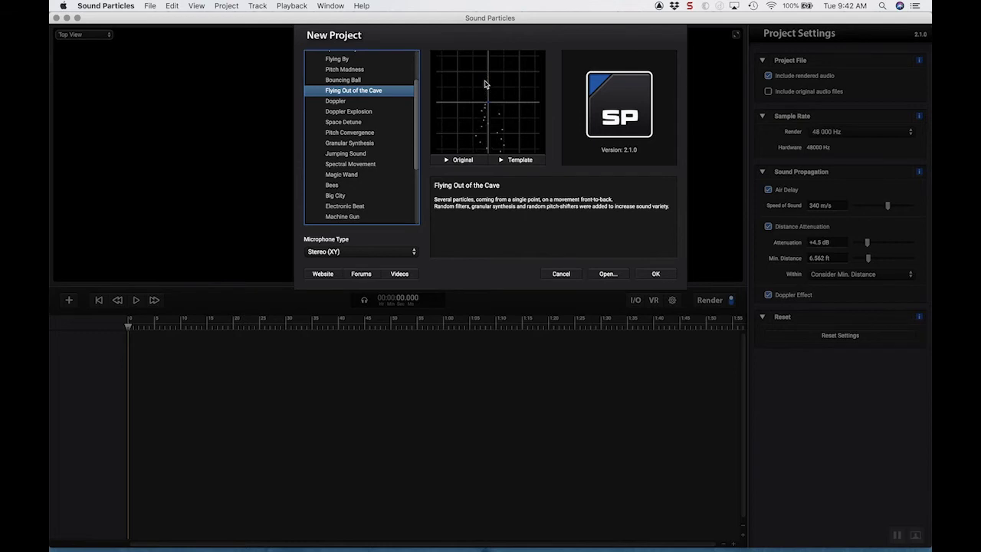
pyautogui.click(447, 160)
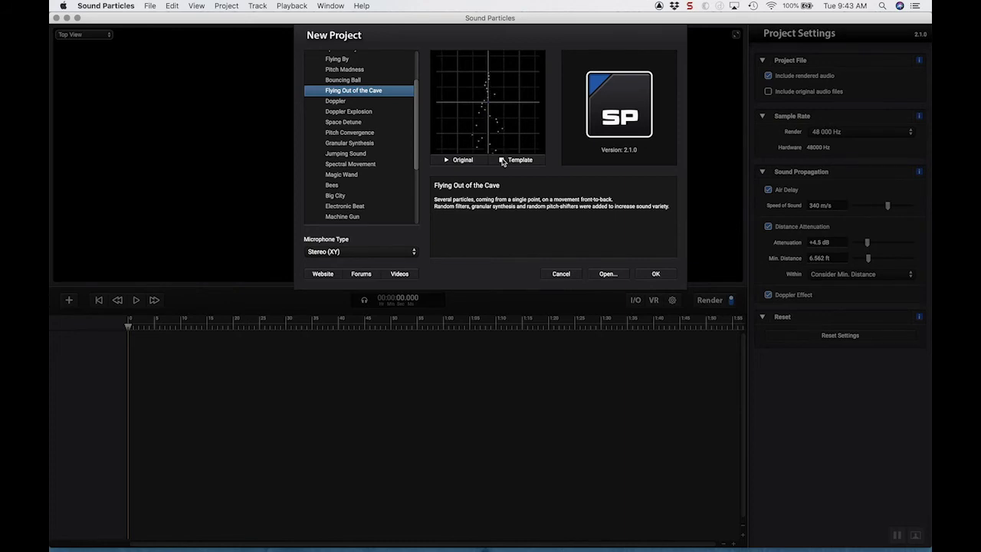
pyautogui.scroll(1, 394, 104)
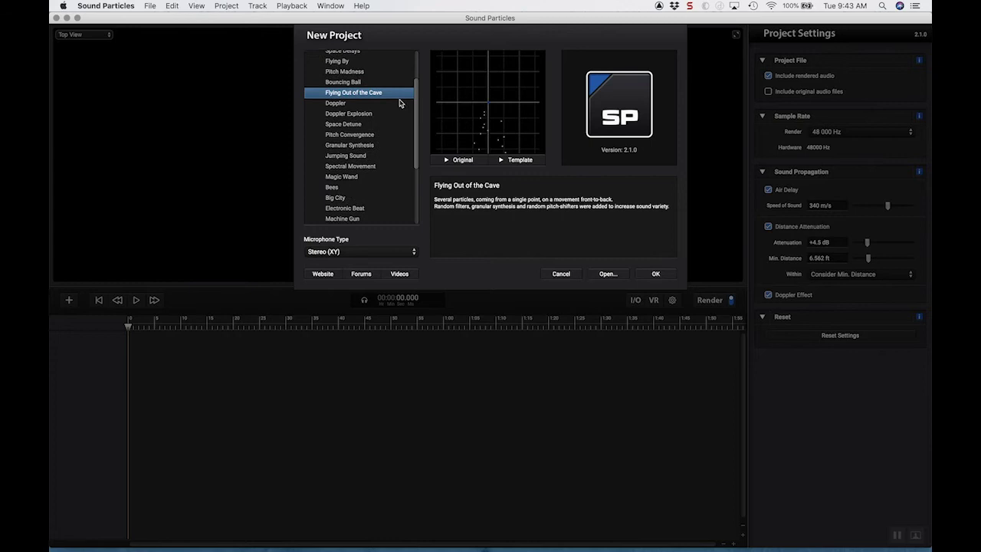
pyautogui.scroll(2, 383, 112)
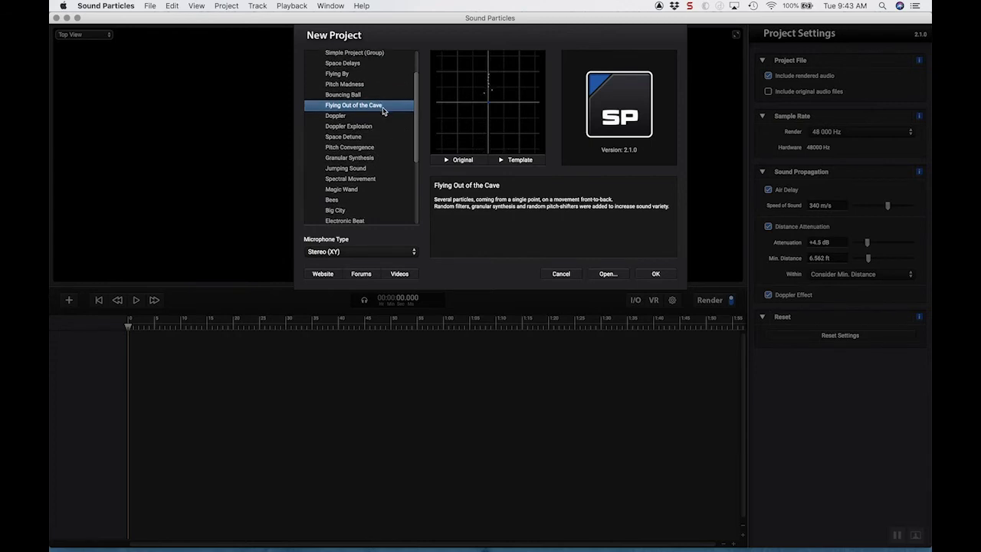
pyautogui.scroll(5, 369, 135)
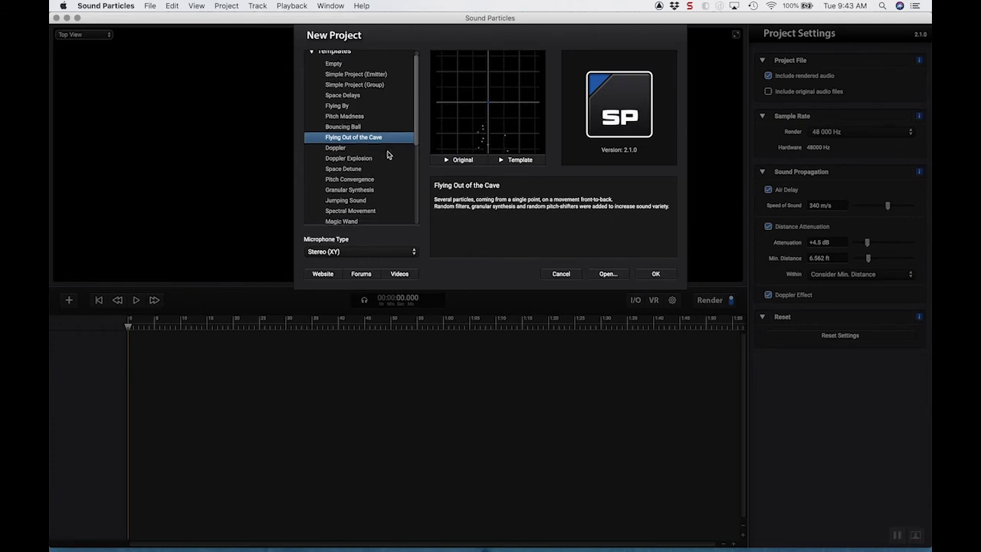
pyautogui.scroll(-2, 387, 155)
pyautogui.scroll(-2, 375, 161)
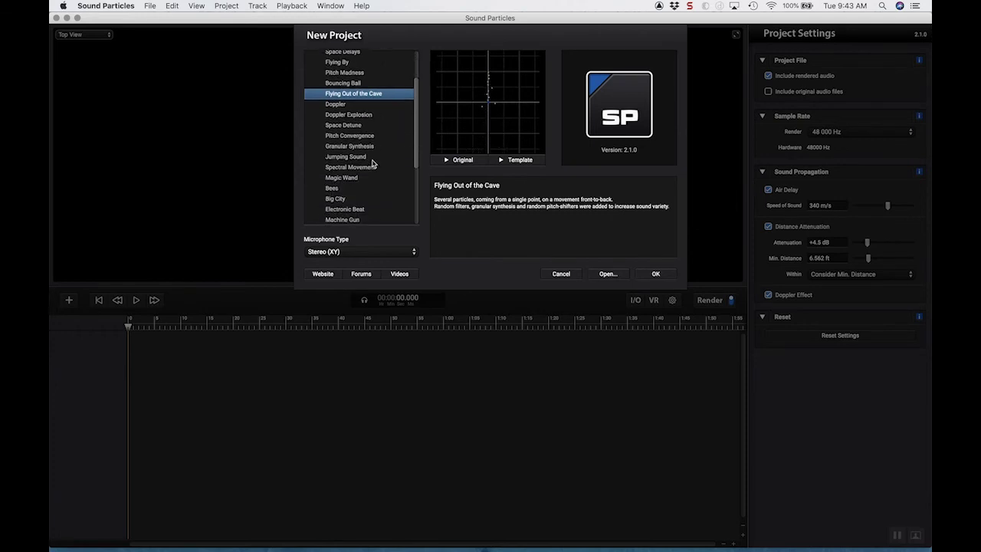
pyautogui.scroll(-4, 373, 164)
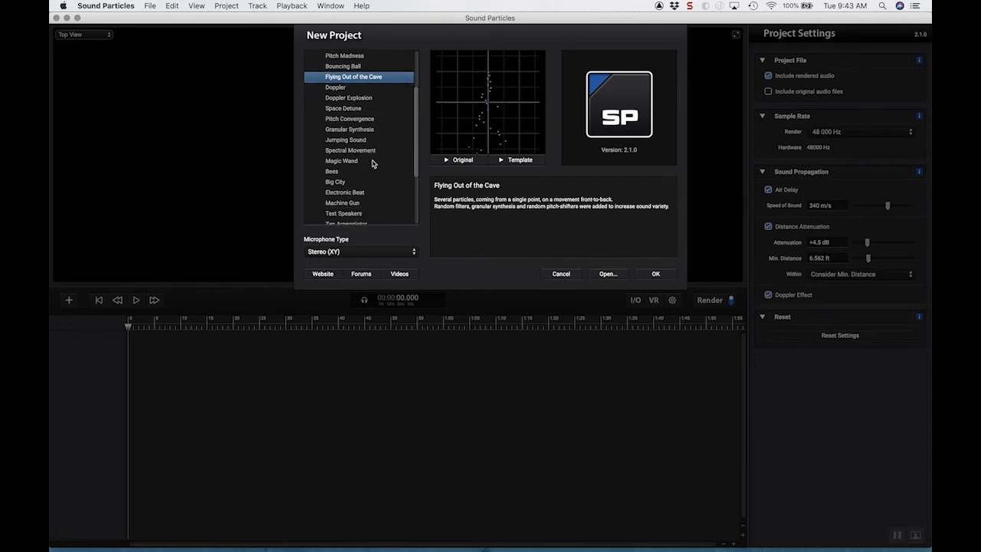
pyautogui.scroll(-5, 373, 163)
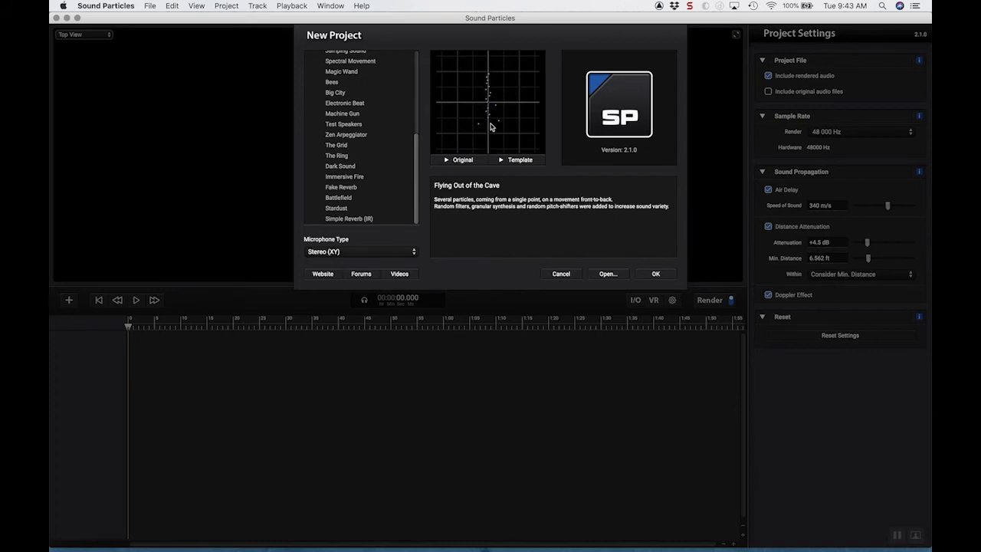
# Switch the microphone type from Stereo (XY) to Dolby Atmos (9.1)
pyautogui.click(351, 256)
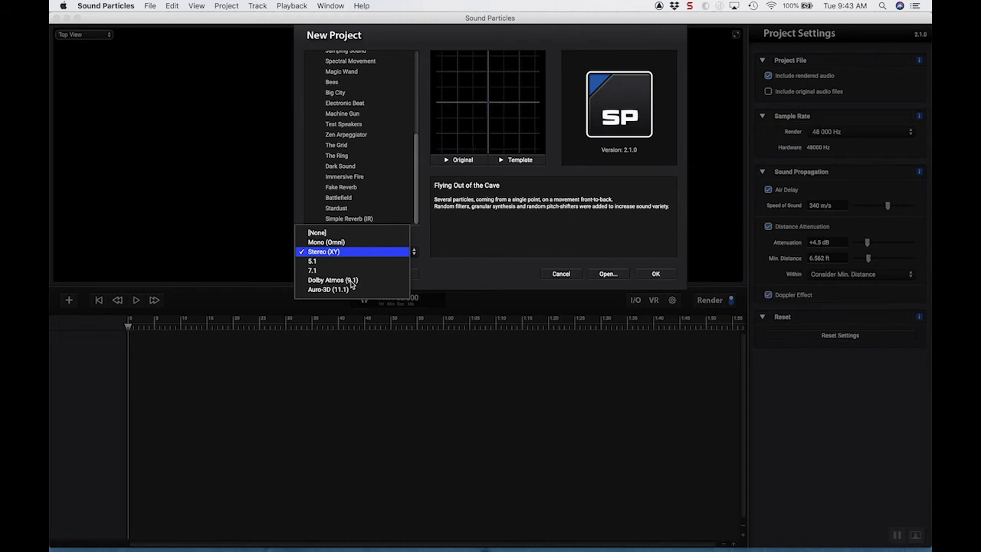
pyautogui.click(351, 281)
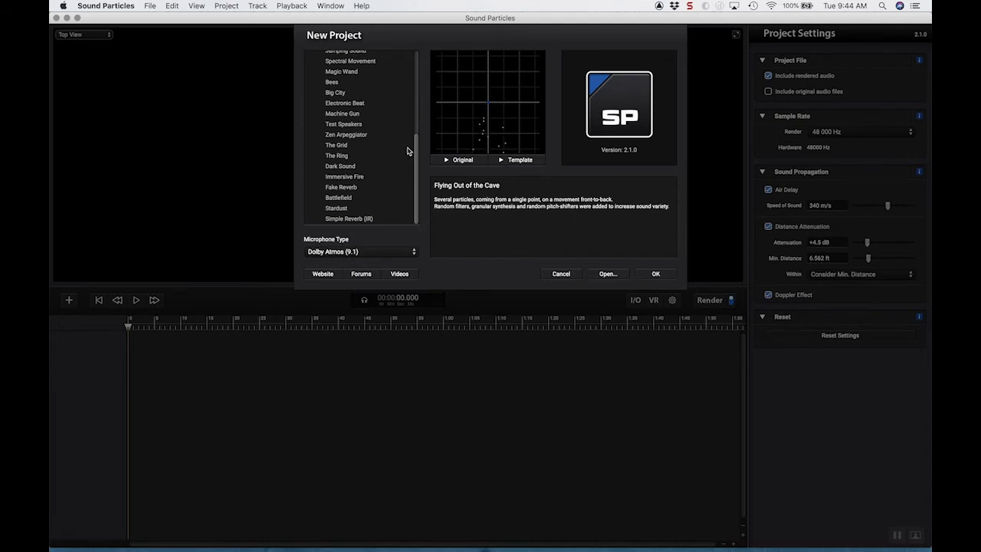
# Select Test Speakers, then play and stop both its Original and Template previews
pyautogui.click(343, 125)
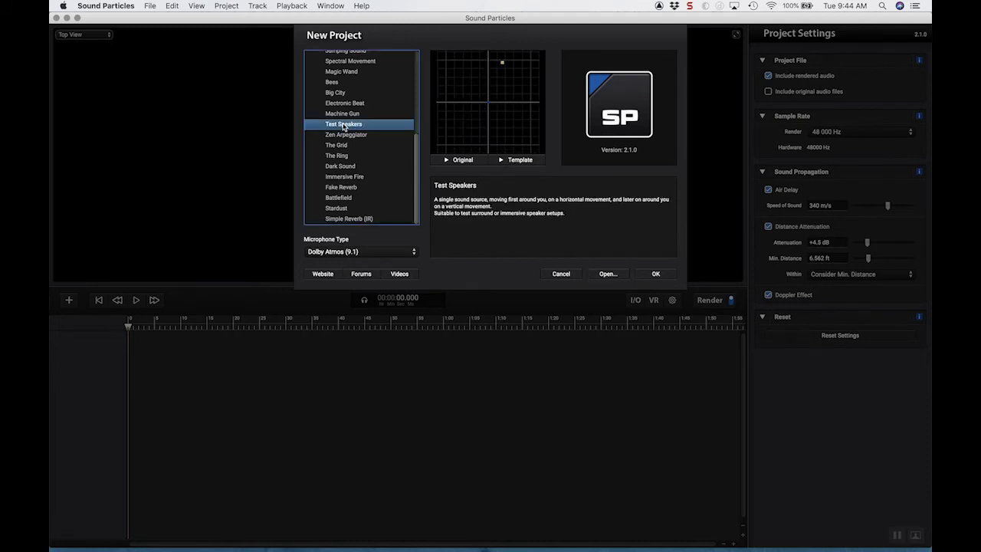
pyautogui.click(458, 160)
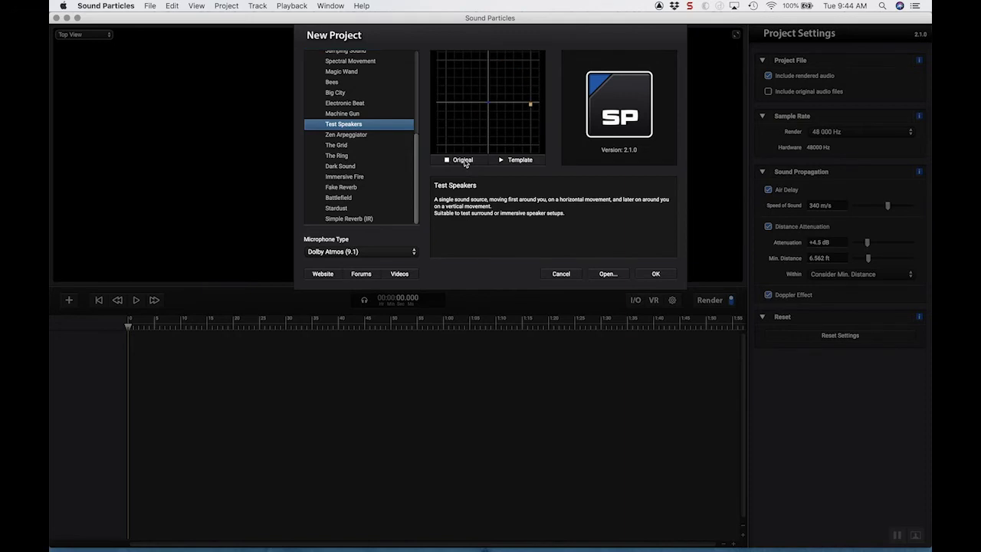
pyautogui.click(463, 162)
pyautogui.click(502, 161)
pyautogui.click(502, 160)
pyautogui.moveTo(417, 146); pyautogui.dragTo(415, 67)
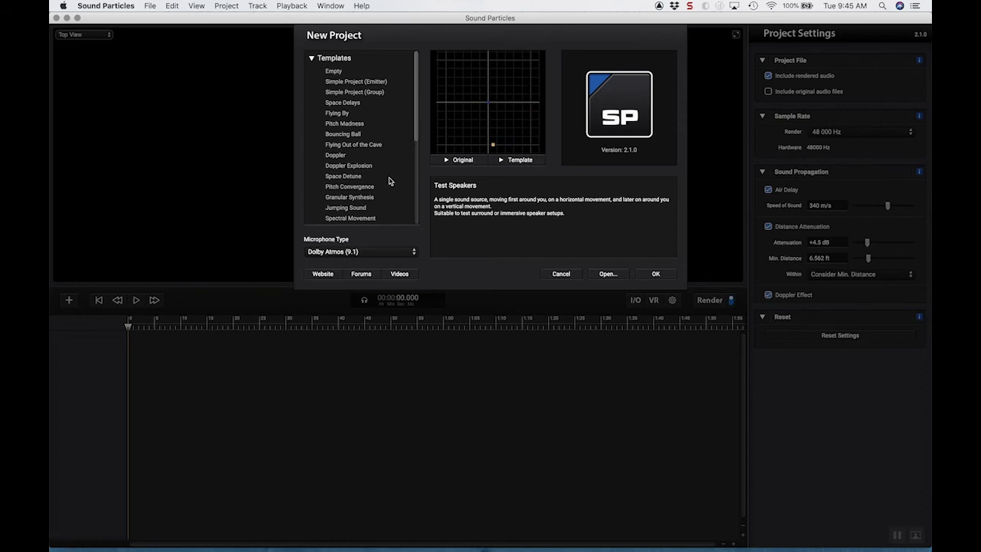
# Select Big City further down the list, then reselect Flying Out of the Cave
pyautogui.scroll(-2, 388, 181)
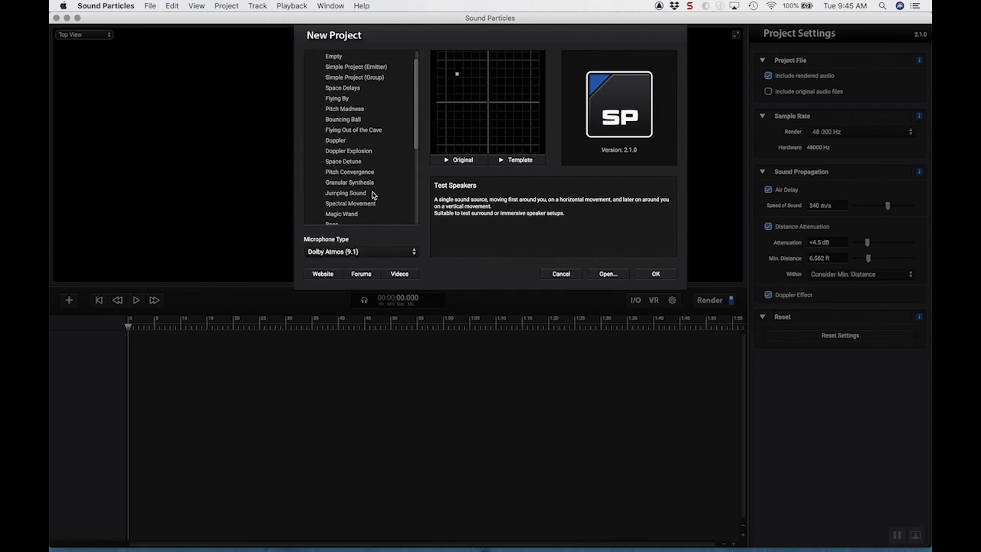
pyautogui.scroll(-2, 373, 196)
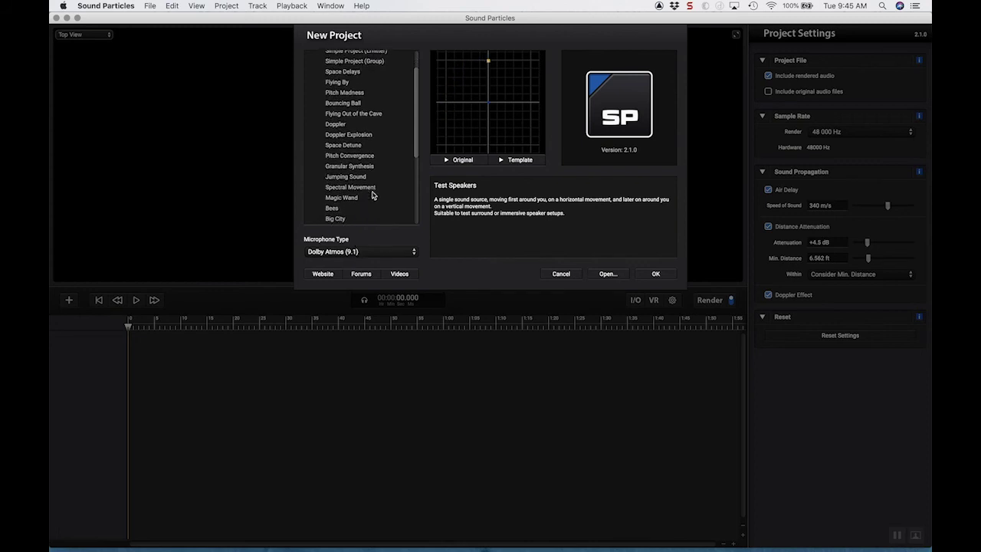
pyautogui.scroll(-3, 373, 196)
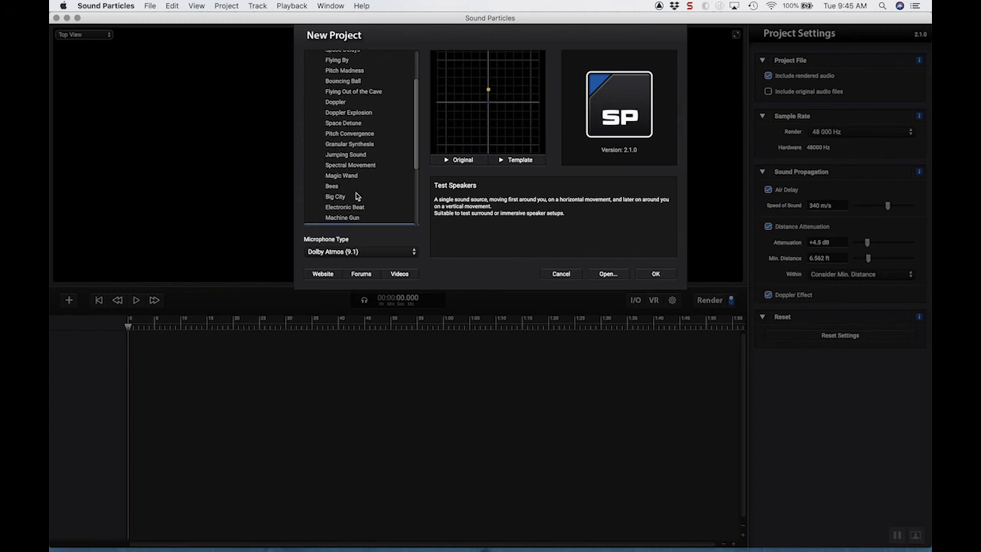
pyautogui.click(355, 196)
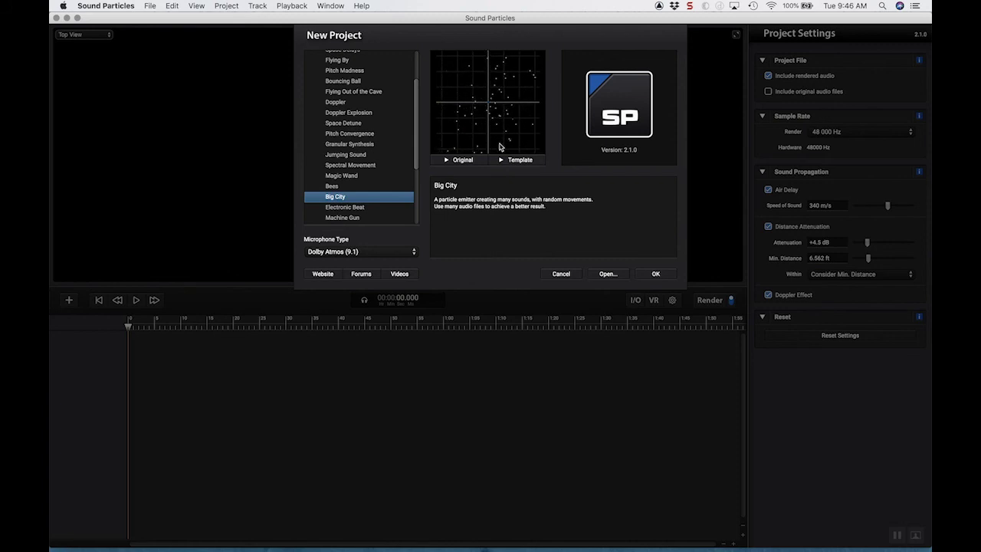
pyautogui.click(363, 92)
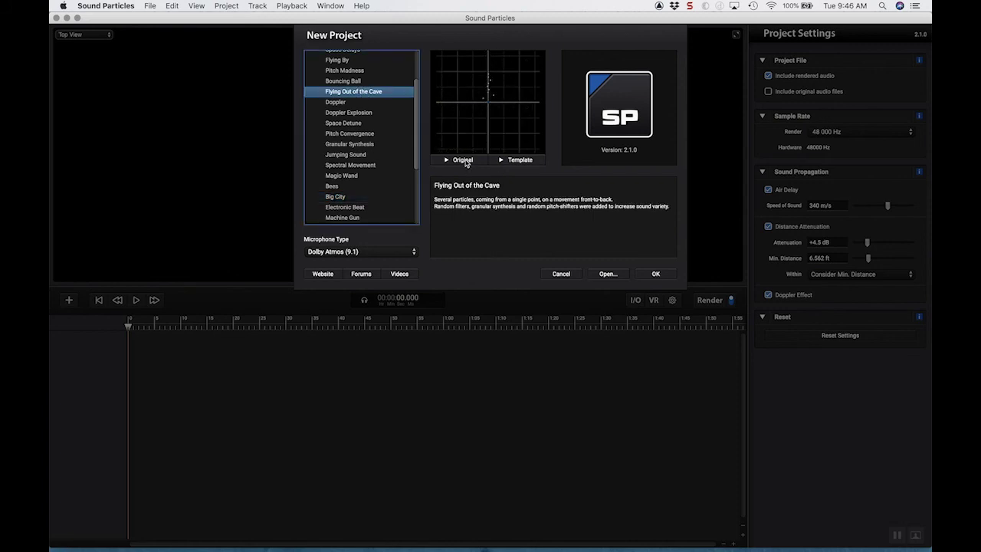
# Play the Template preview of Flying Out of the Cave using Dolby Atmos (9.1)
pyautogui.click(501, 160)
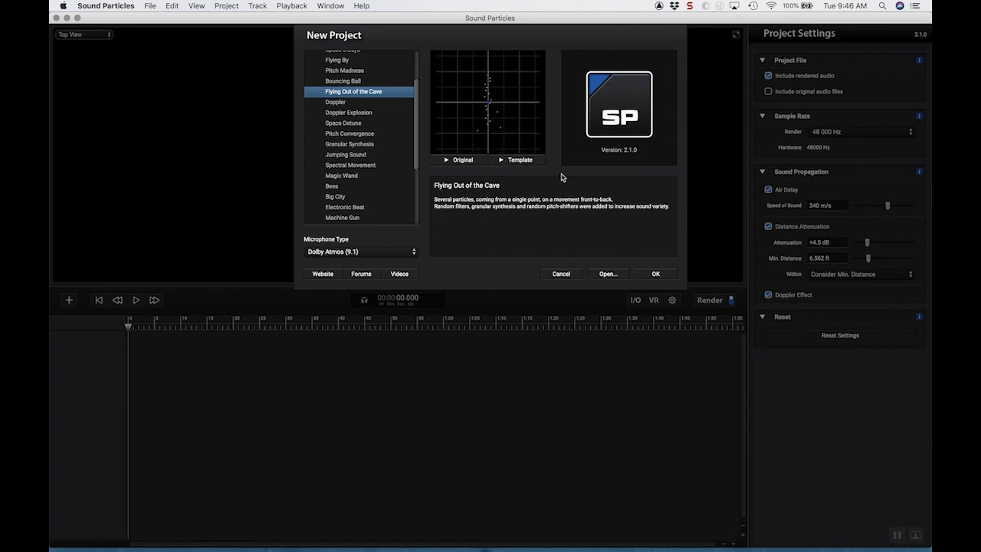
pyautogui.scroll(3, 393, 131)
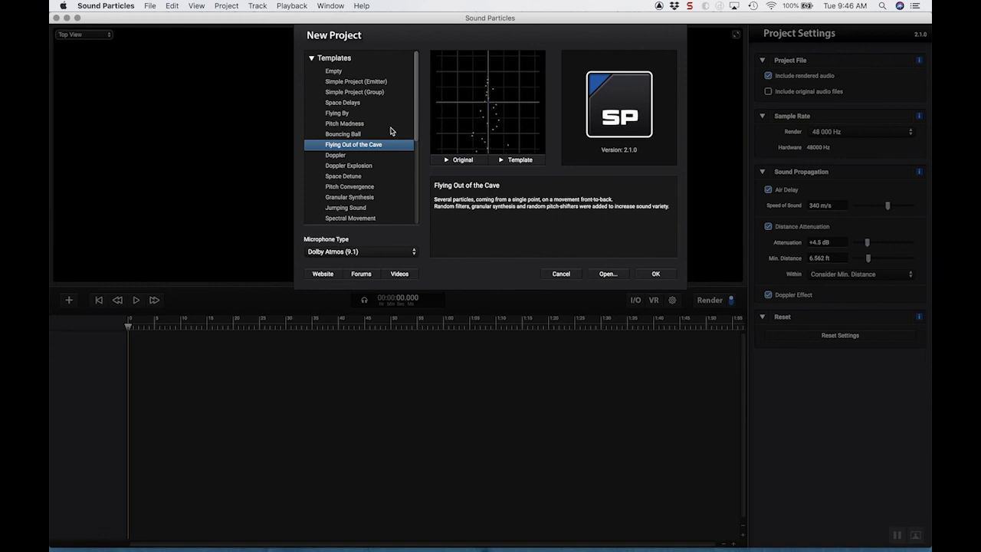